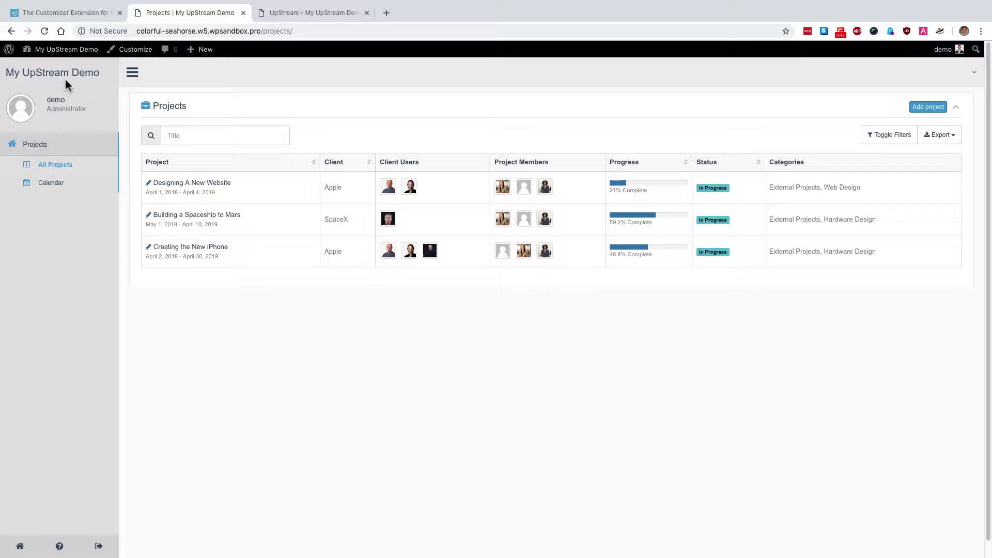
- Switch to the UpStream > Customizer settings page in the WordPress admin
click(273, 12)
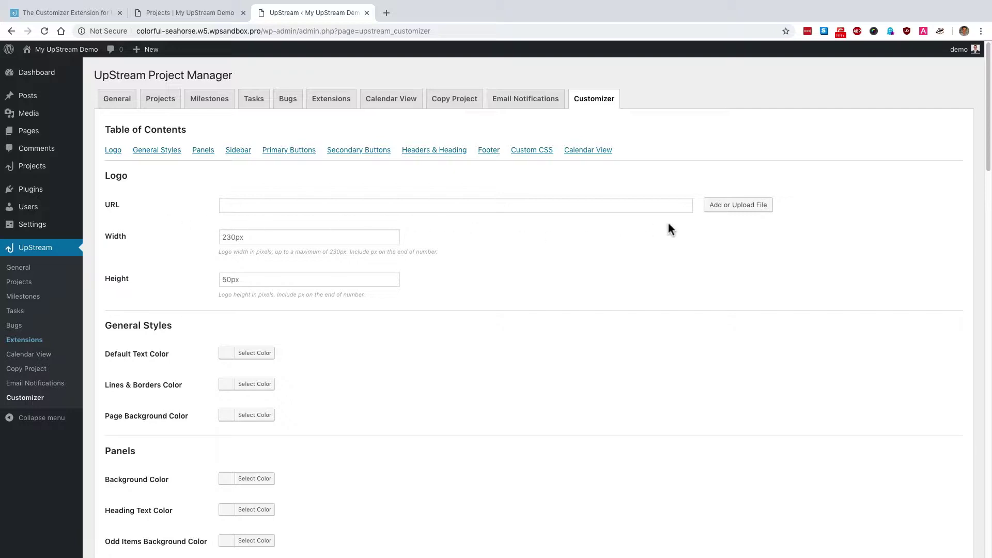
- Choose the upstream-logo image from the Media Library as the front-end logo
click(728, 207)
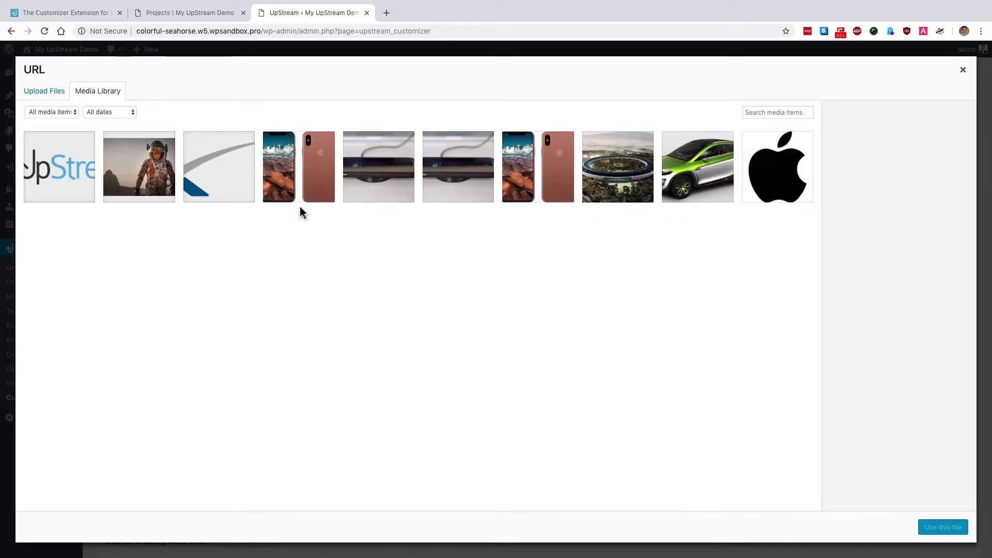
click(61, 182)
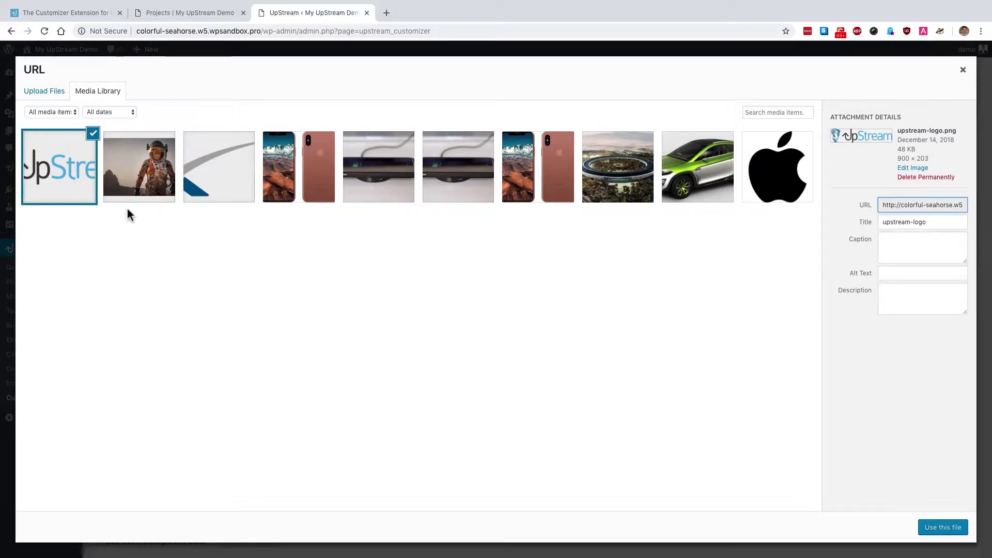
click(927, 529)
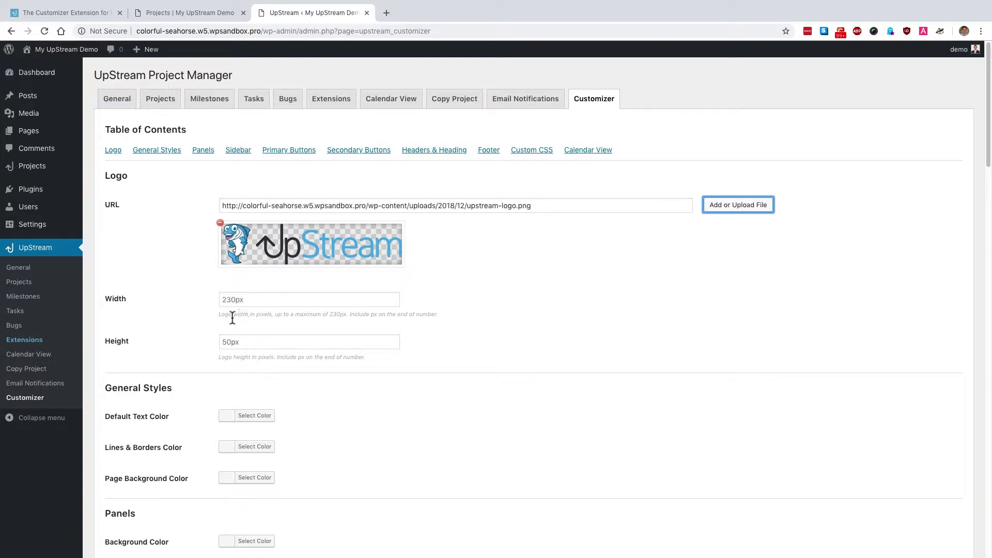
- Save the Customizer logo setting, then reload the front-end Projects page to show the logo
scroll(214, 331, down, 3)
scroll(213, 328, down, 20)
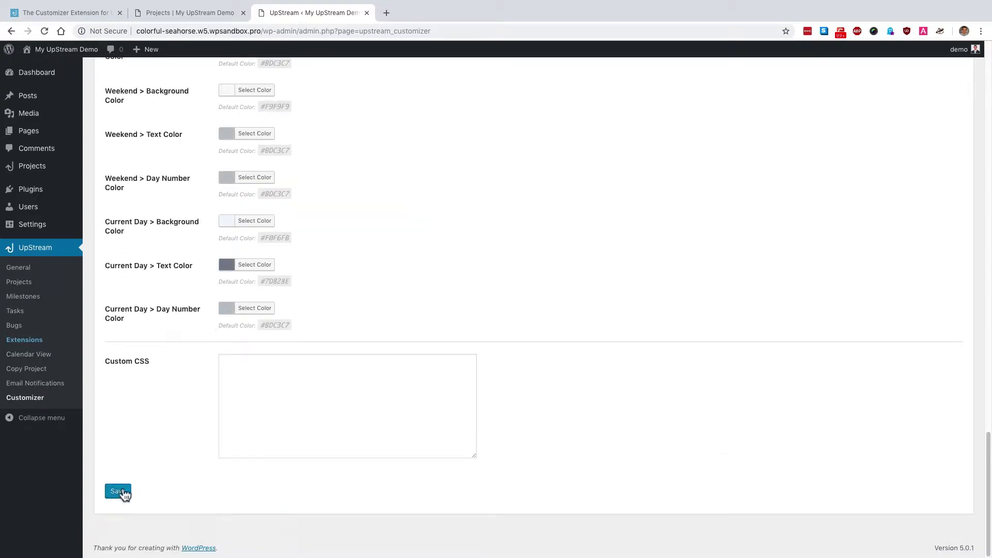
click(123, 493)
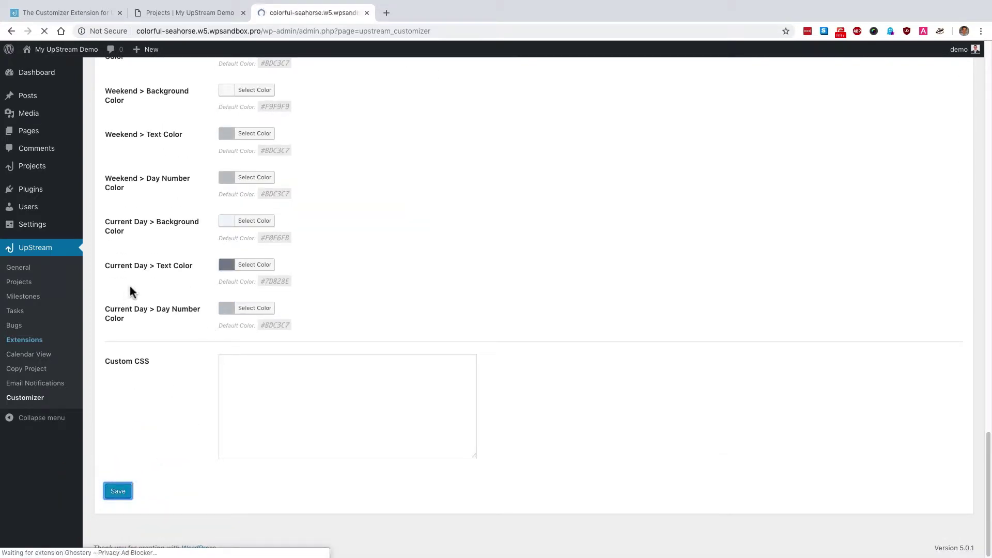
click(161, 17)
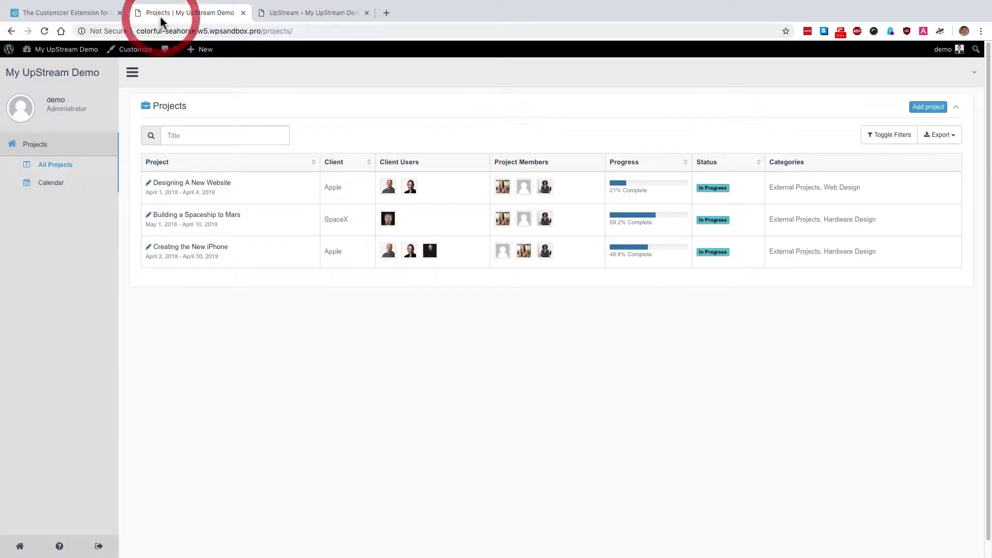
click(43, 32)
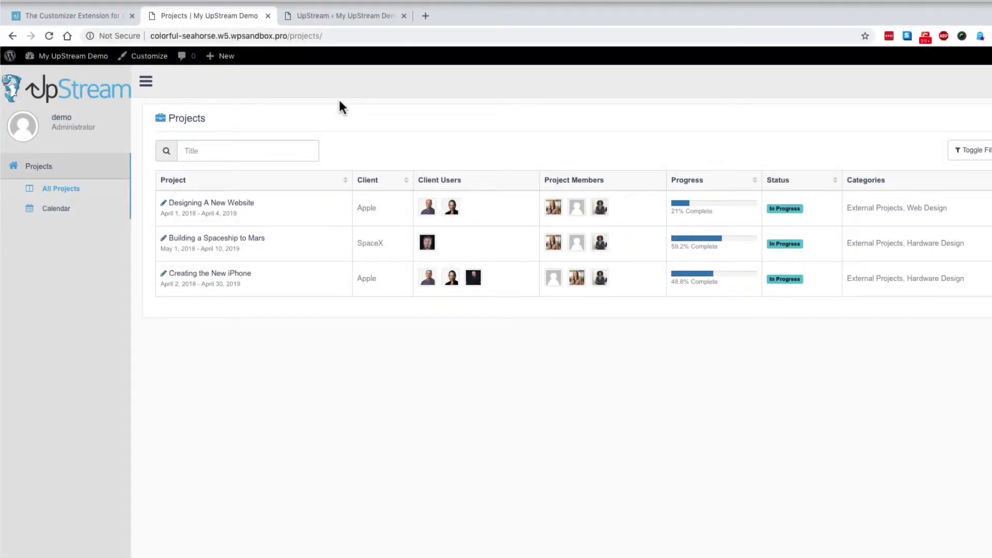
- Open the Designing A New Website project, glance over the Customizer settings, then return to it
click(207, 205)
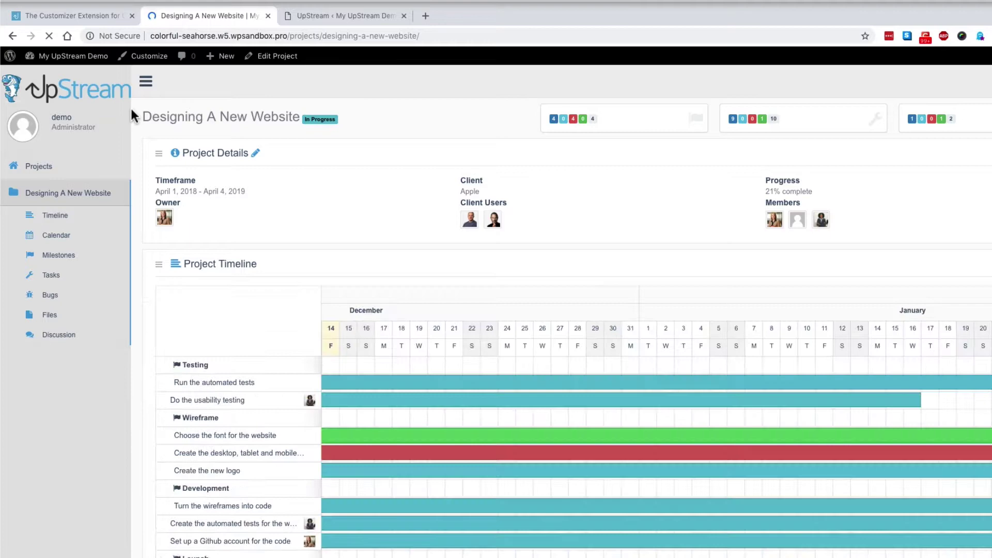
click(300, 16)
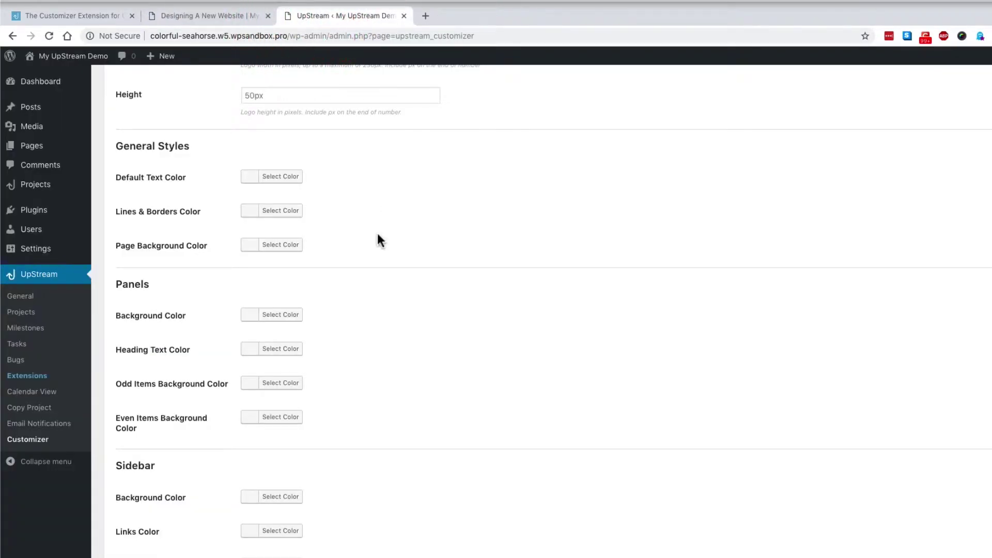
scroll(380, 240, up, 3)
scroll(380, 240, down, 1)
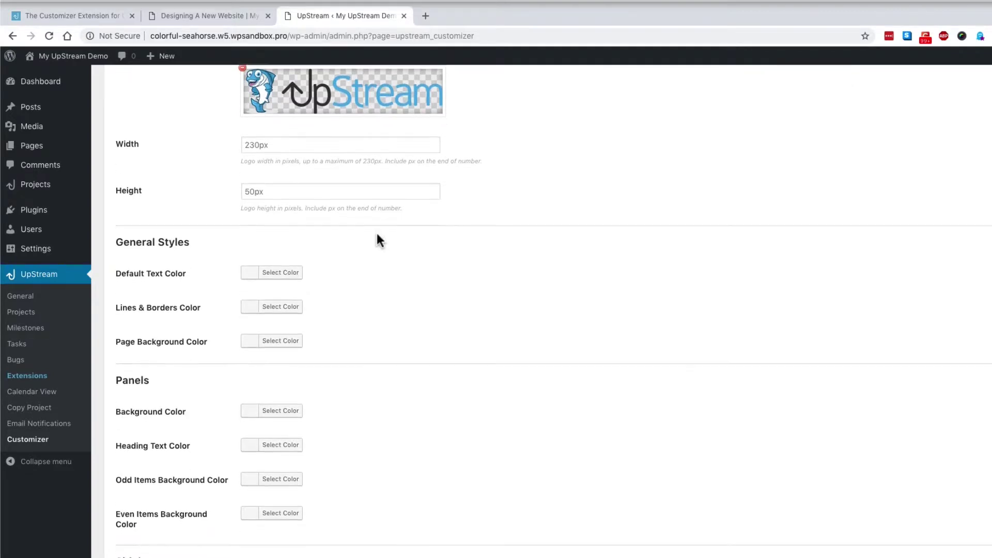
scroll(377, 238, down, 4)
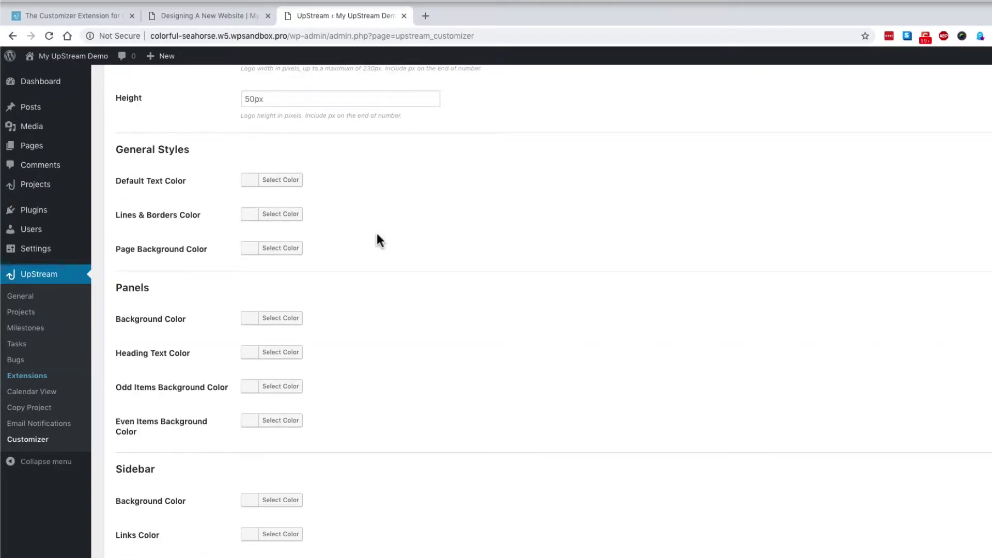
scroll(378, 239, down, 1)
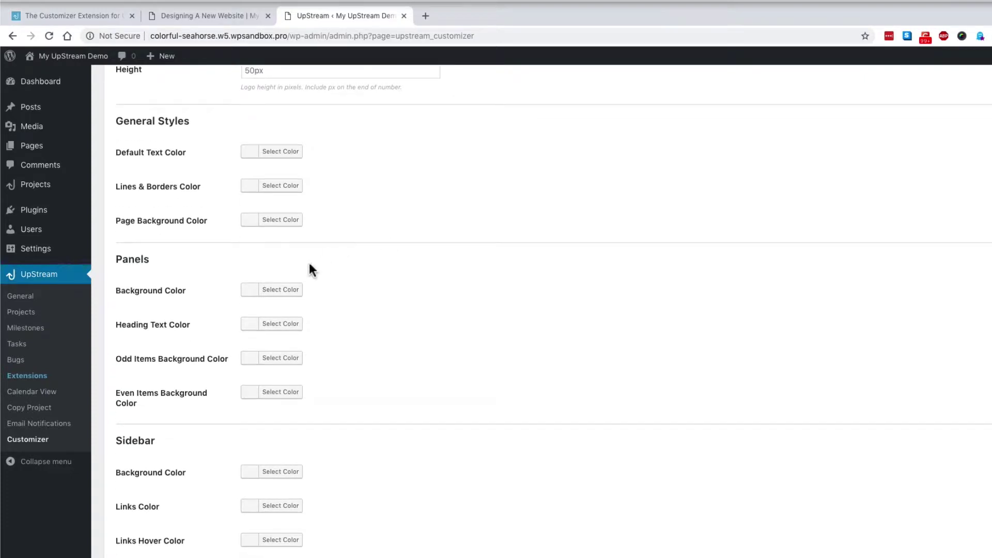
click(201, 15)
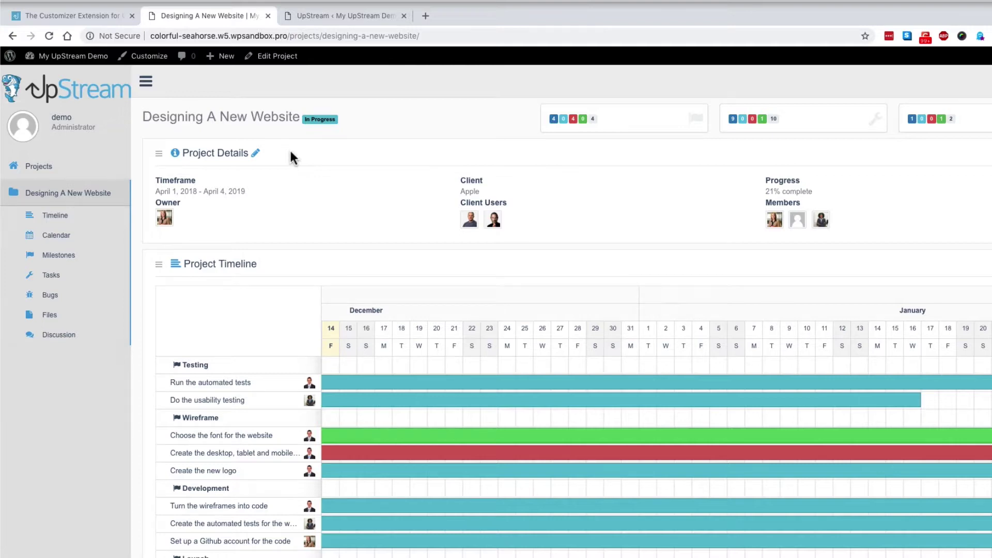
- Set the Panels heading text colour to purple #8224e3 and save the Customizer settings
click(316, 16)
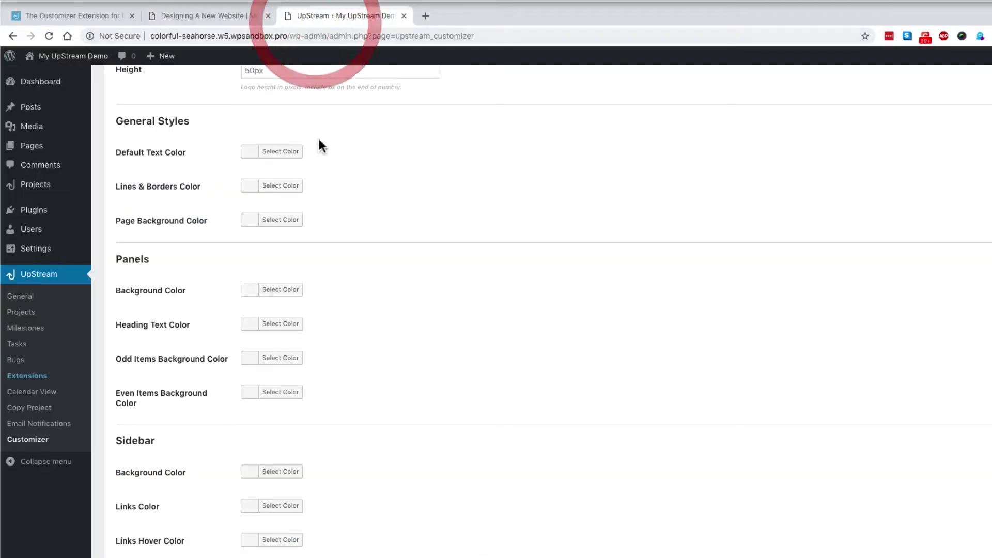
click(273, 333)
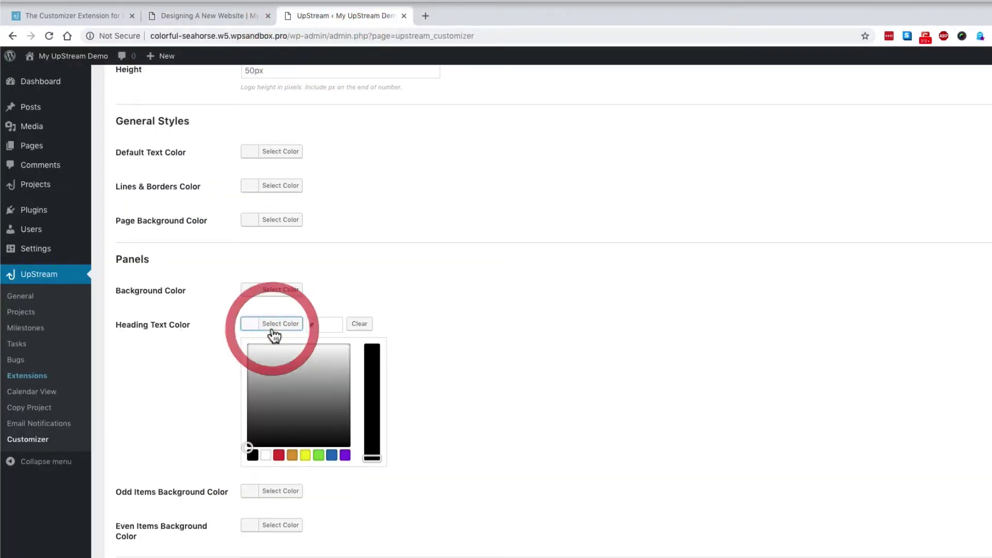
click(343, 457)
click(498, 384)
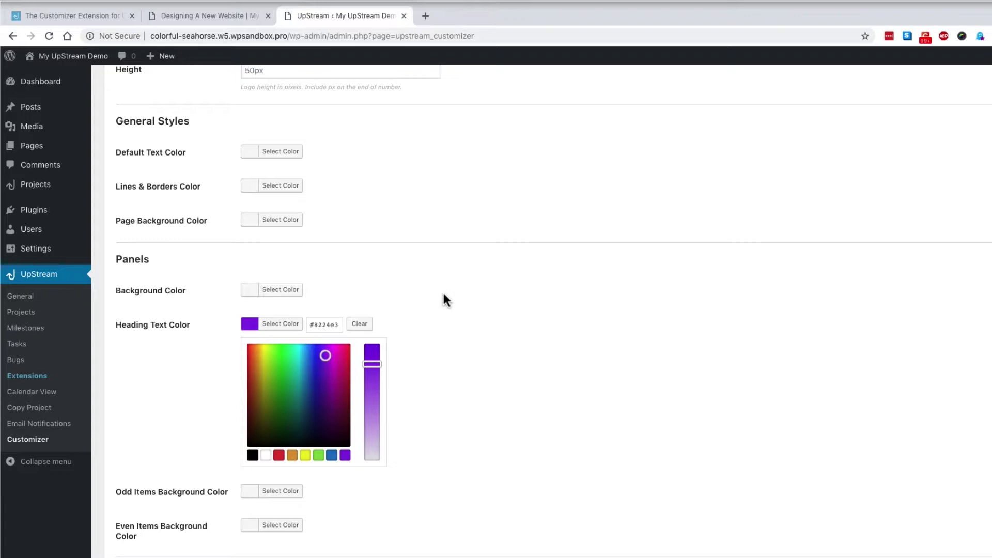
scroll(442, 291, down, 20)
click(130, 517)
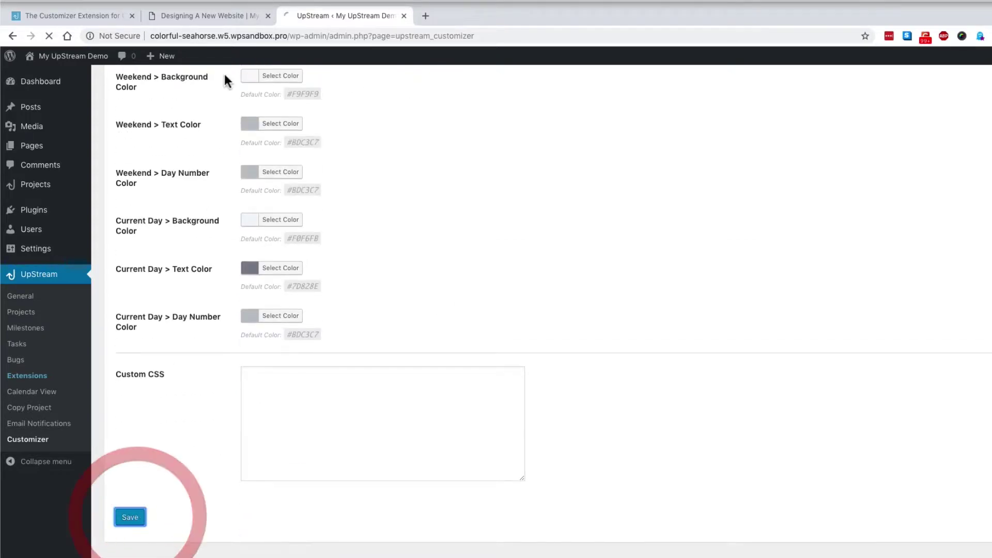
click(211, 15)
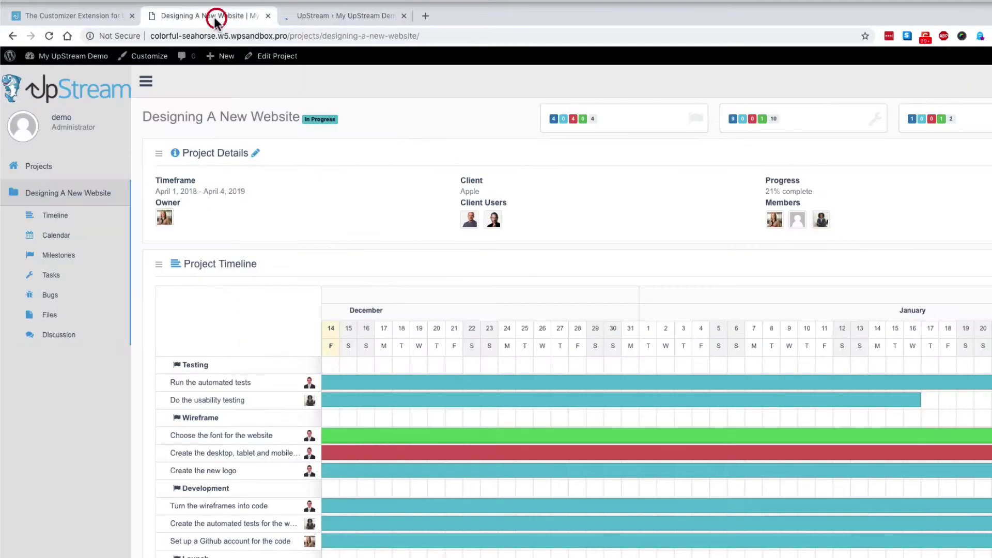
- Reload the project page and scroll through the Timeline and Tasks panels to check the purple headings
click(50, 36)
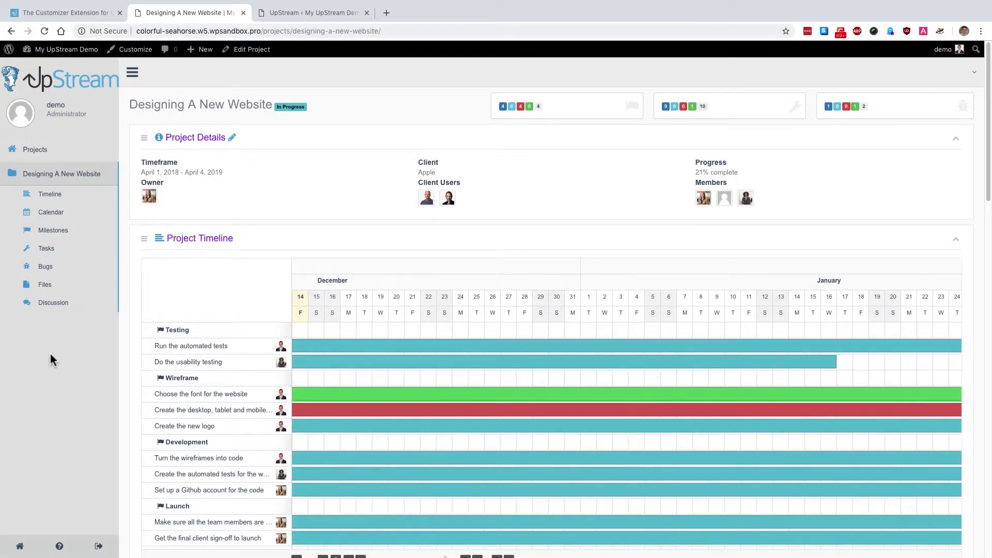
scroll(50, 354, down, 2)
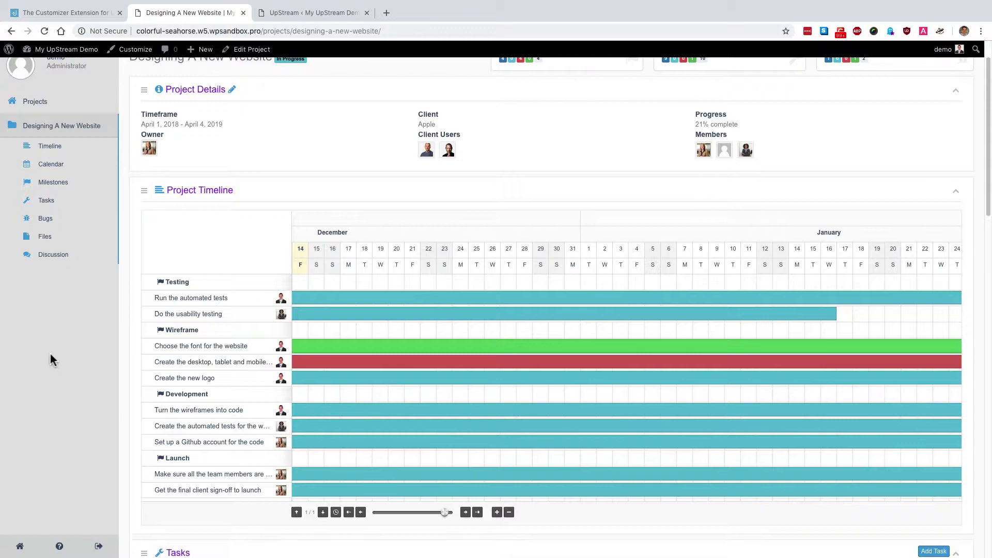
scroll(51, 355, down, 1)
scroll(51, 354, down, 4)
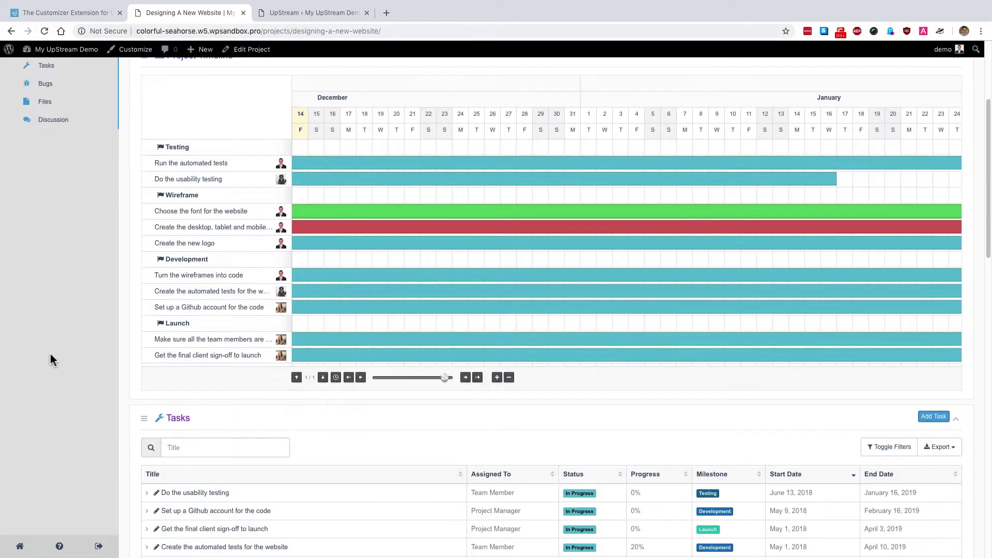
scroll(51, 355, down, 1)
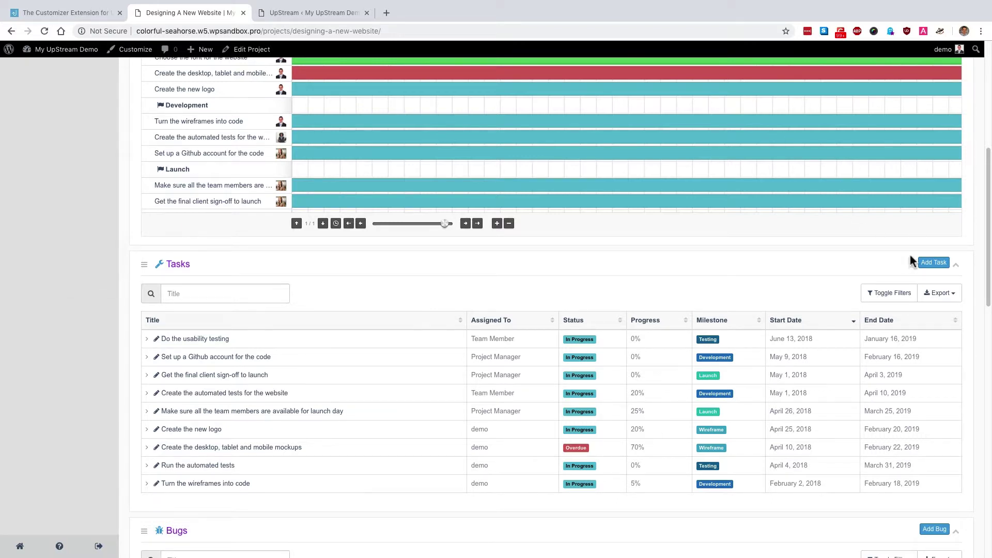
- Set the Primary Buttons background colour to green #81d742 and save the Customizer settings
click(311, 16)
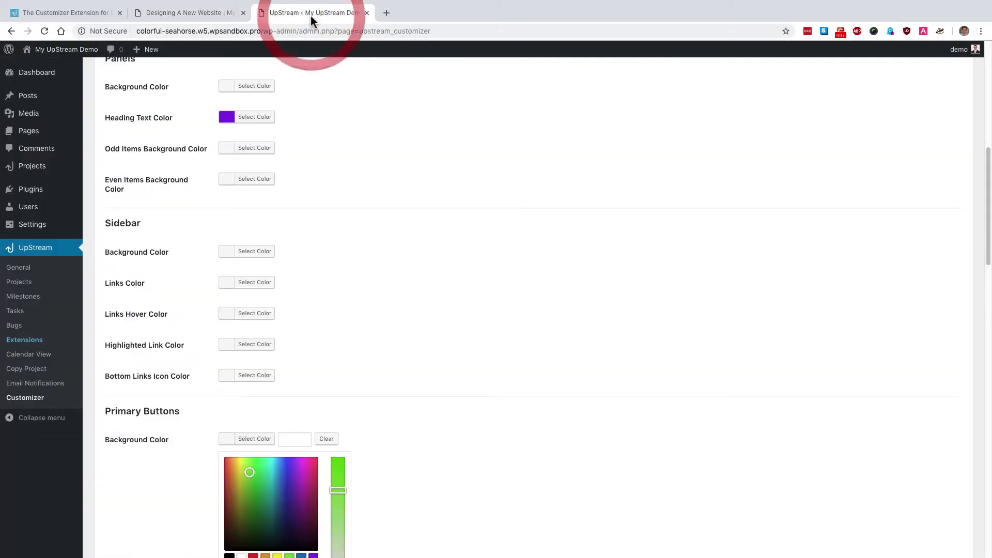
scroll(344, 144, up, 1)
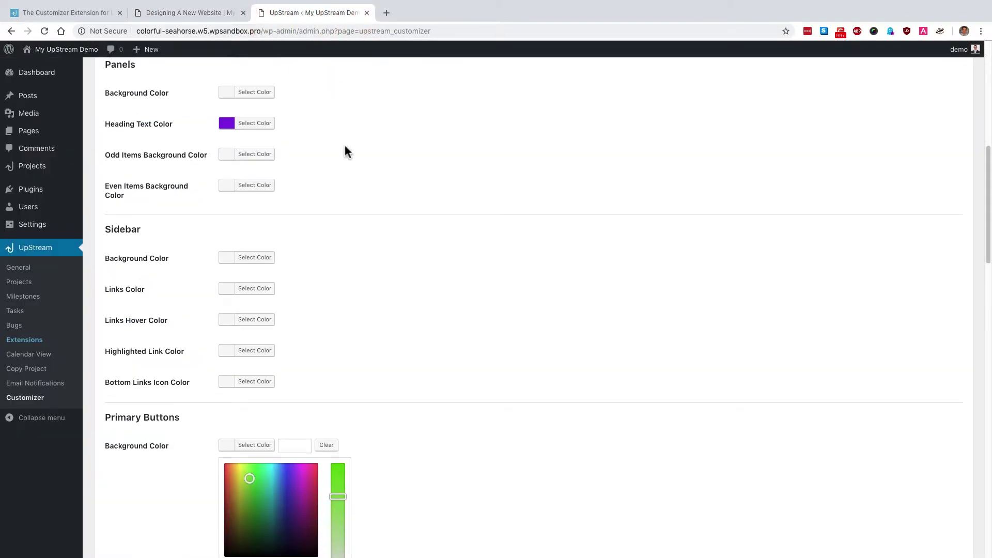
scroll(345, 147, down, 3)
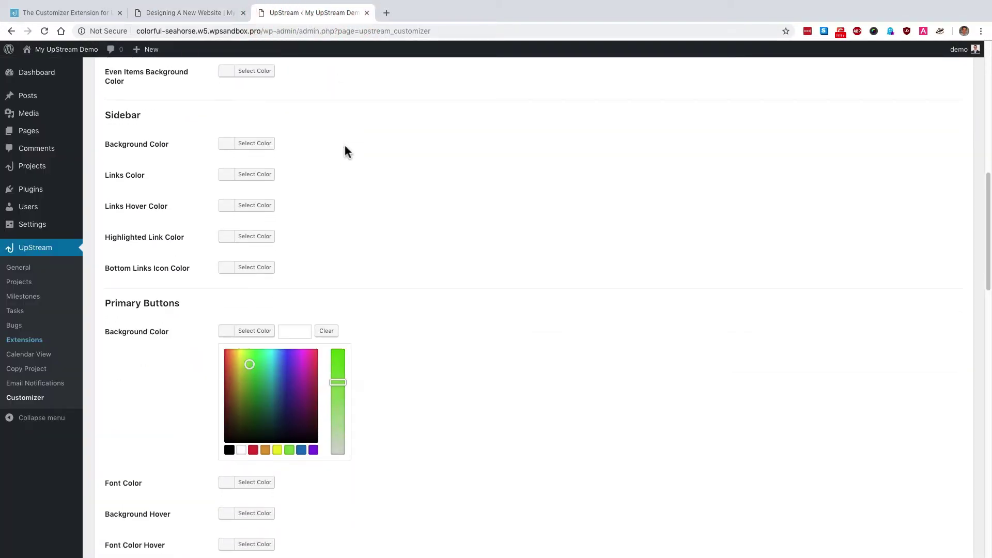
scroll(345, 149, down, 1)
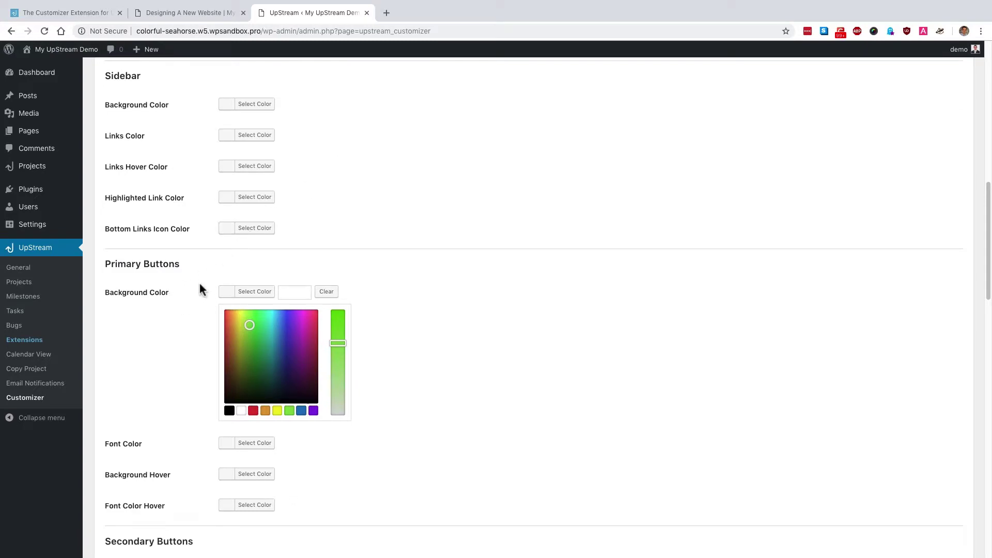
click(277, 410)
click(289, 411)
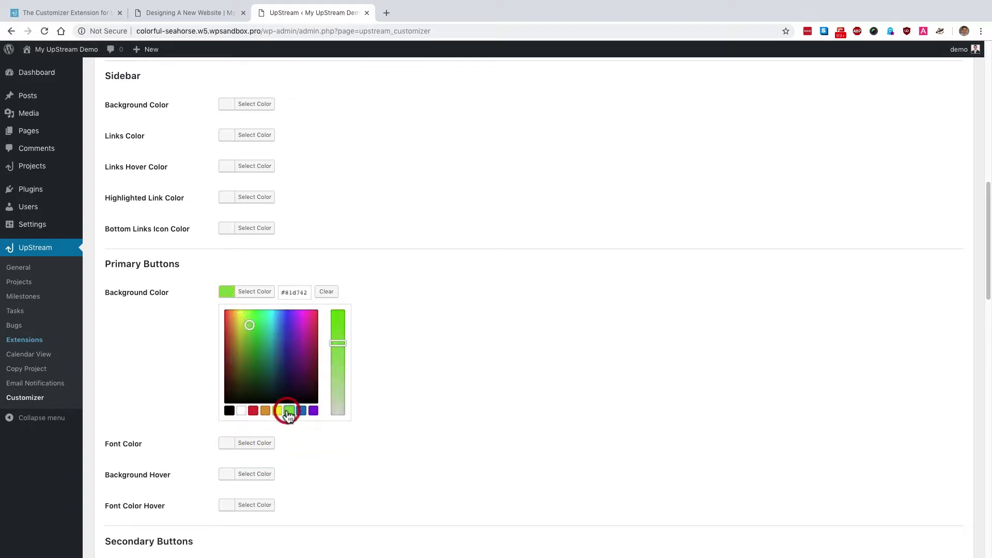
click(138, 336)
scroll(182, 303, down, 5)
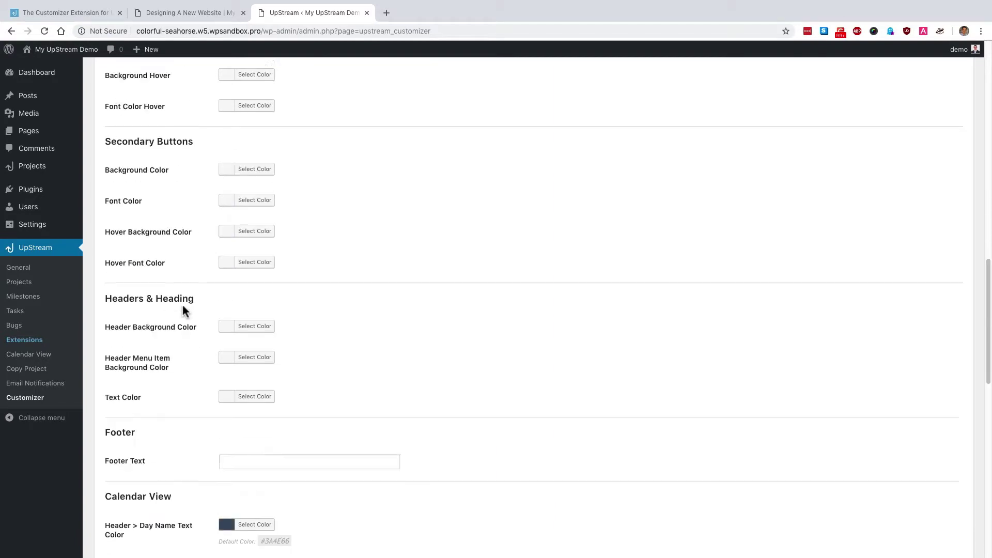
scroll(182, 303, down, 10)
click(116, 491)
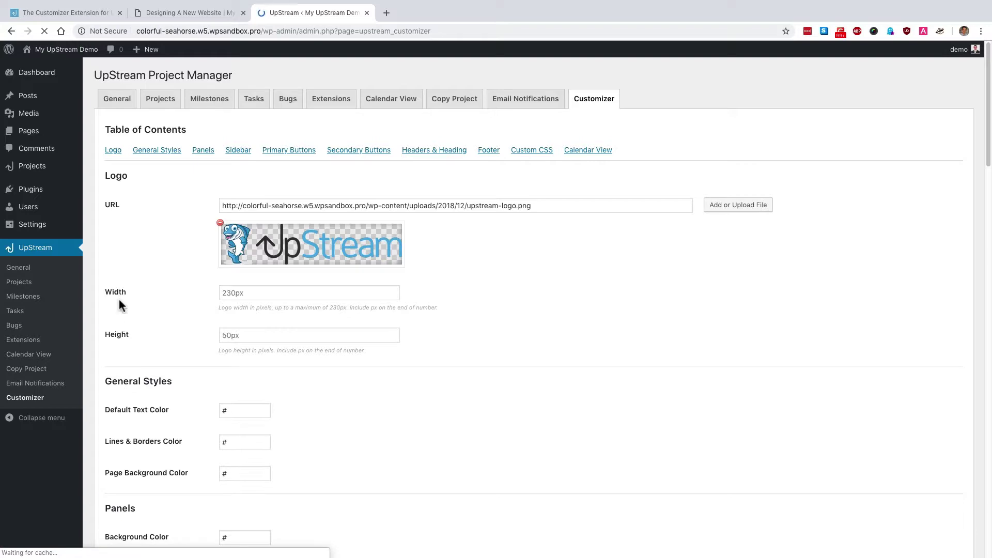
- Reload the Designing A New Website project page and scroll down to its Calendar View
click(165, 13)
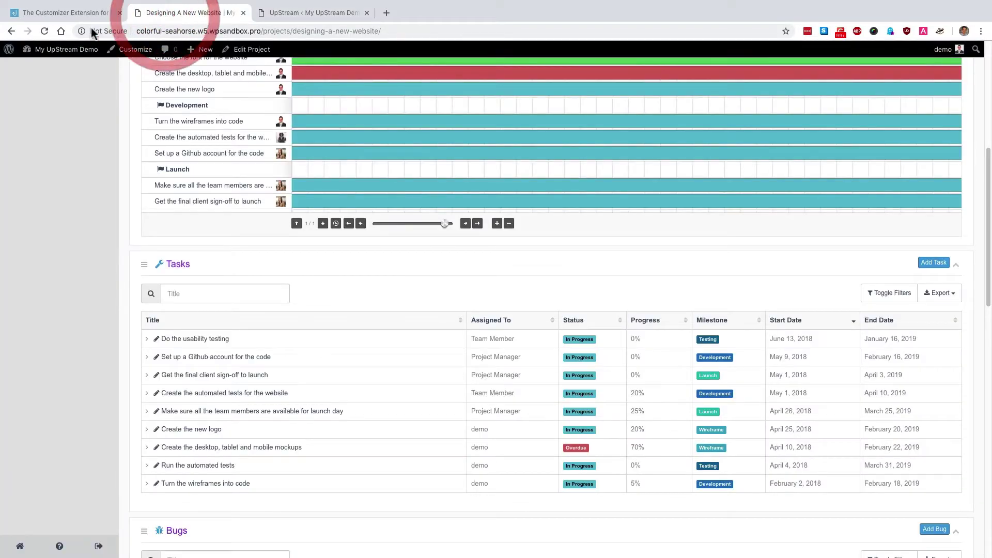
click(45, 32)
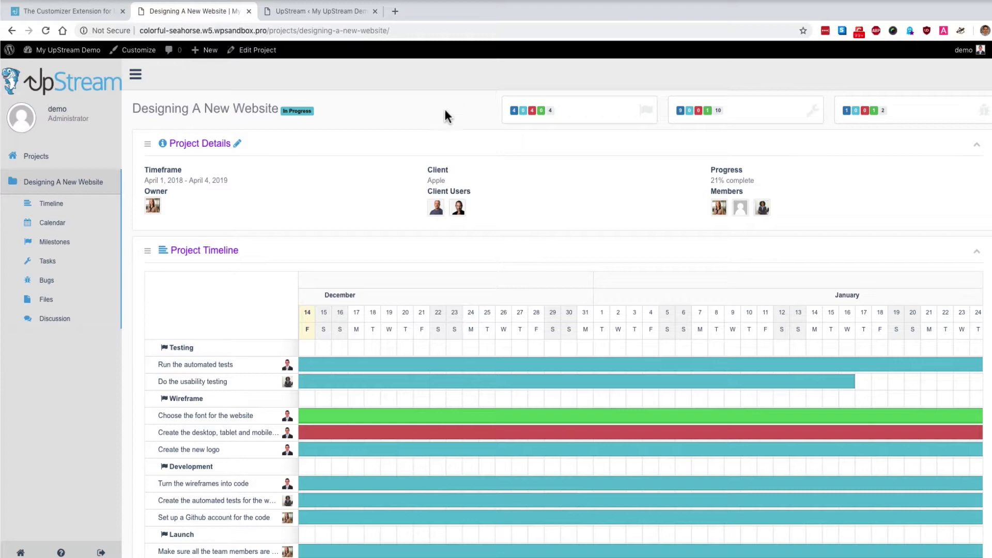
scroll(412, 163, down, 1)
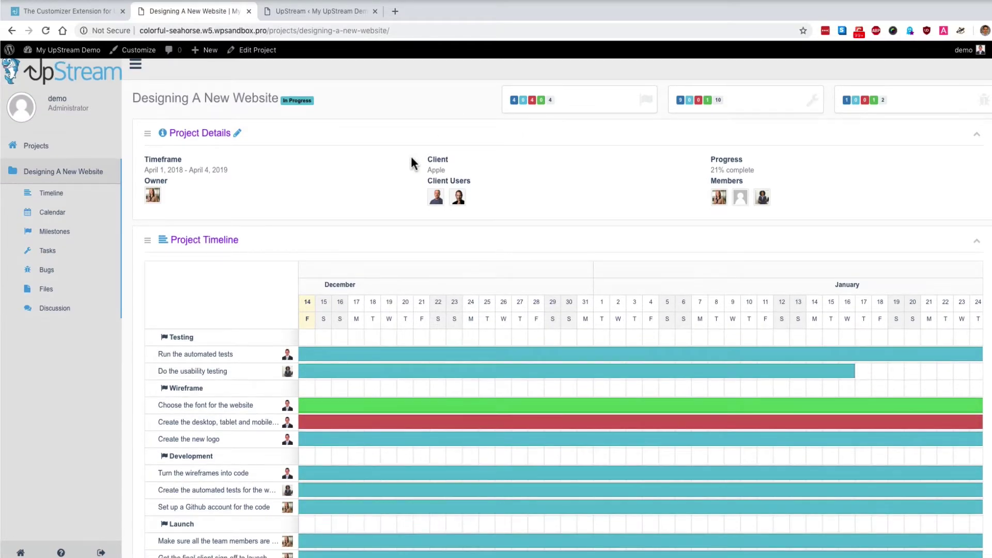
scroll(412, 162, down, 3)
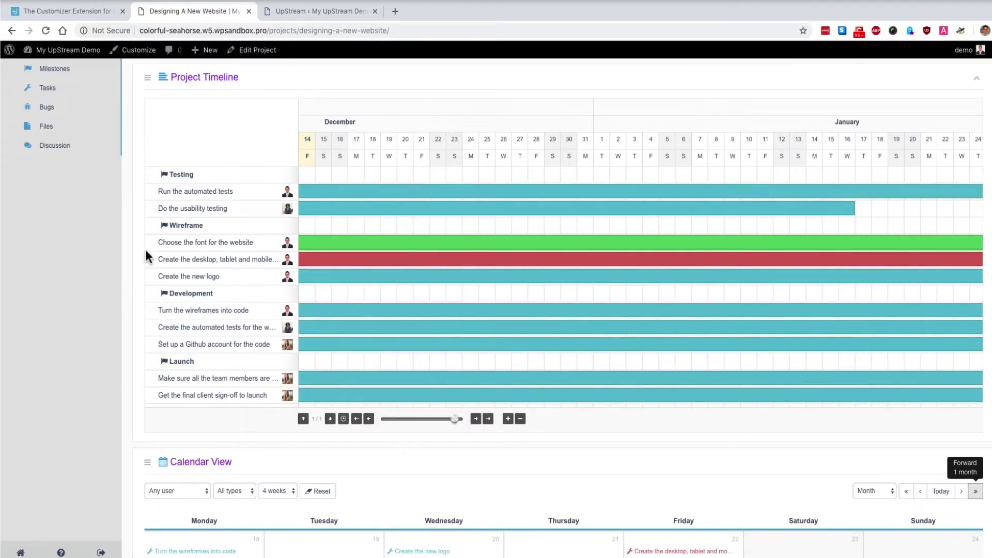
scroll(125, 272, down, 1)
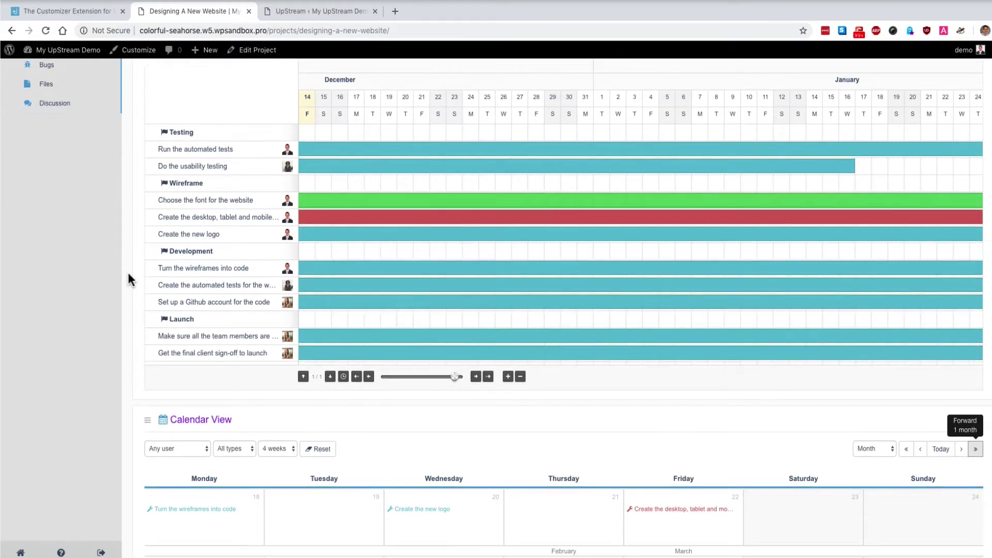
scroll(128, 271, down, 2)
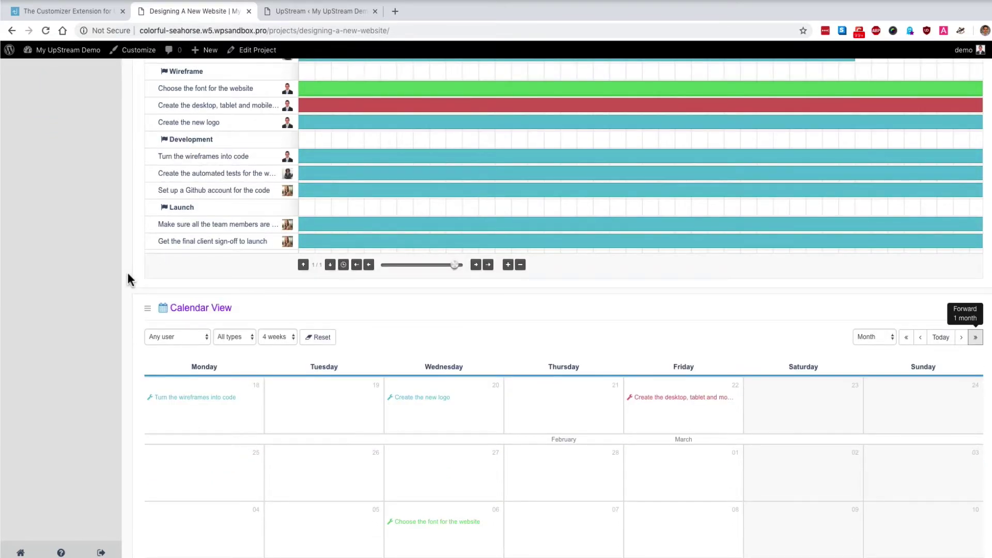
scroll(128, 272, down, 3)
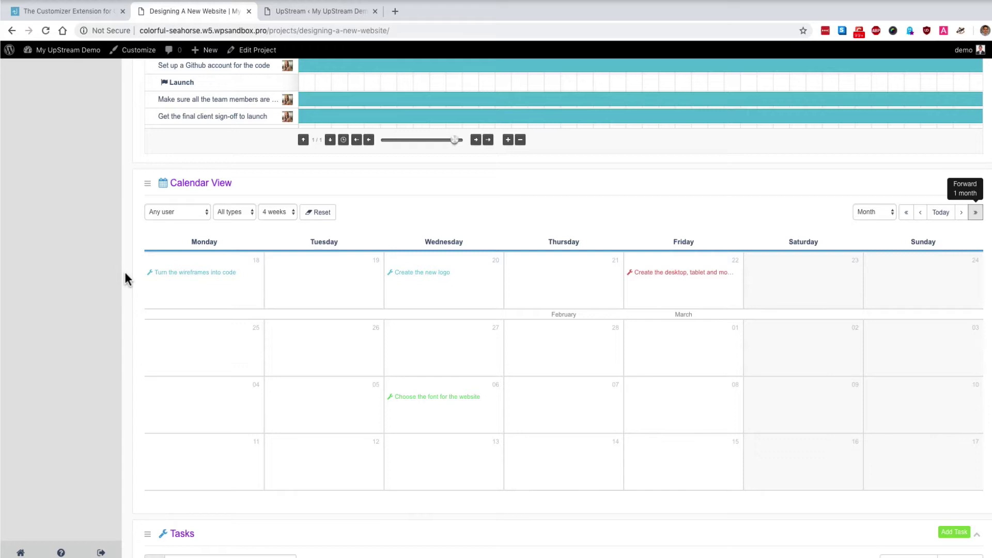
scroll(125, 273, down, 1)
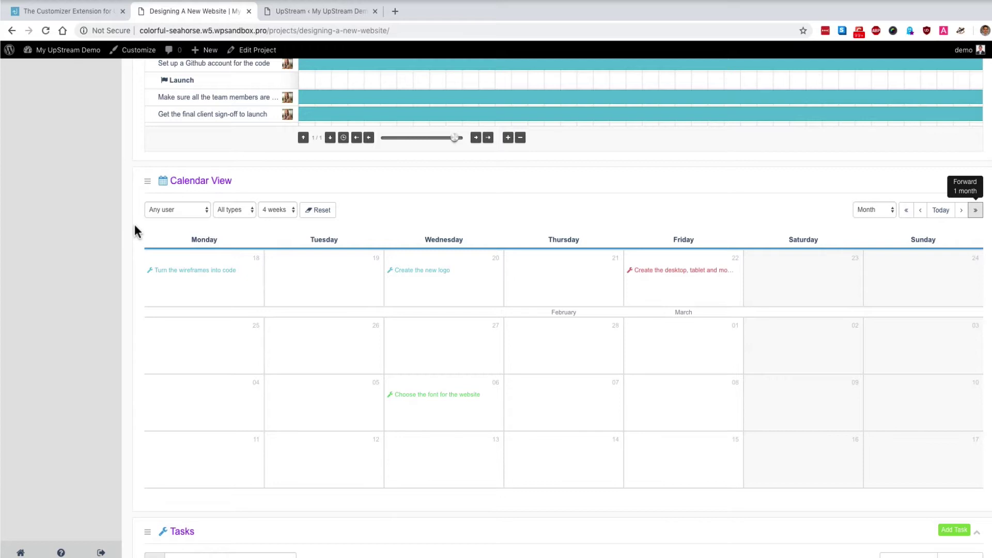
- Scroll the Customizer settings down to the Calendar View Weekend Background option, currently #F9F9F9
click(287, 10)
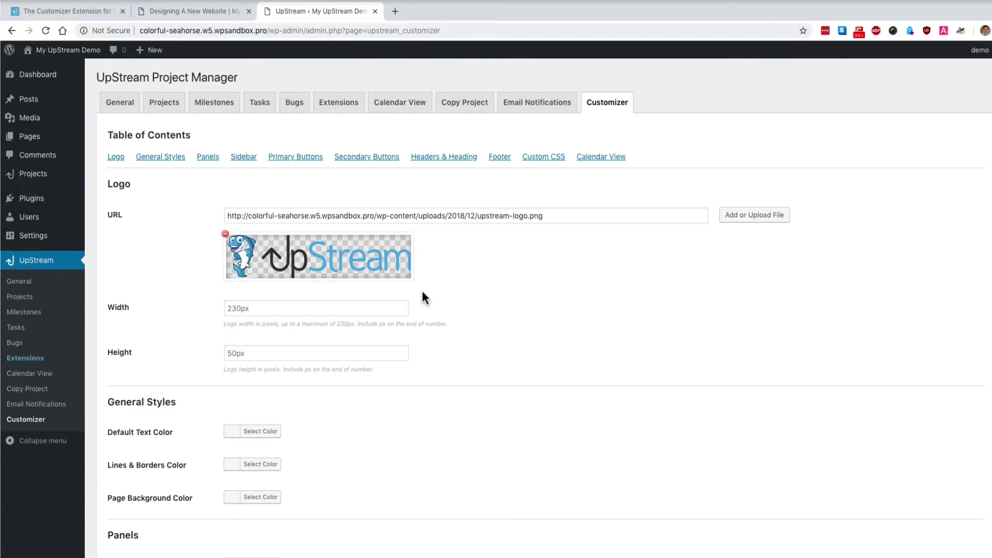
scroll(425, 299, down, 9)
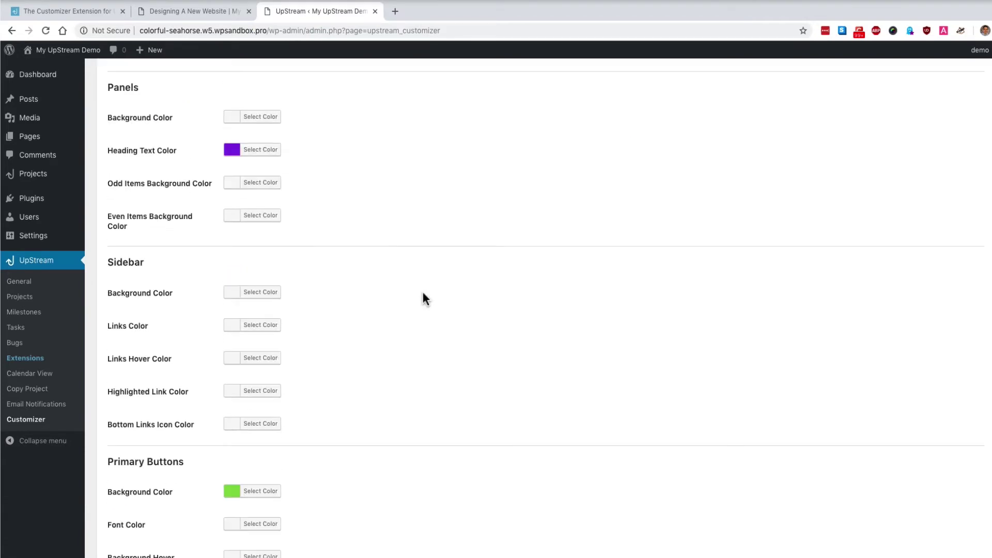
scroll(424, 298, down, 12)
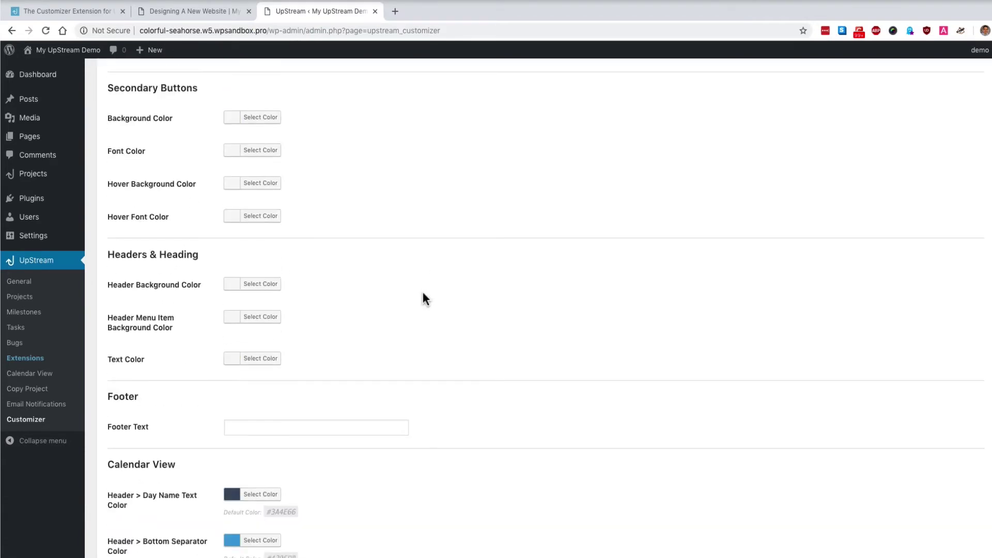
scroll(425, 299, down, 3)
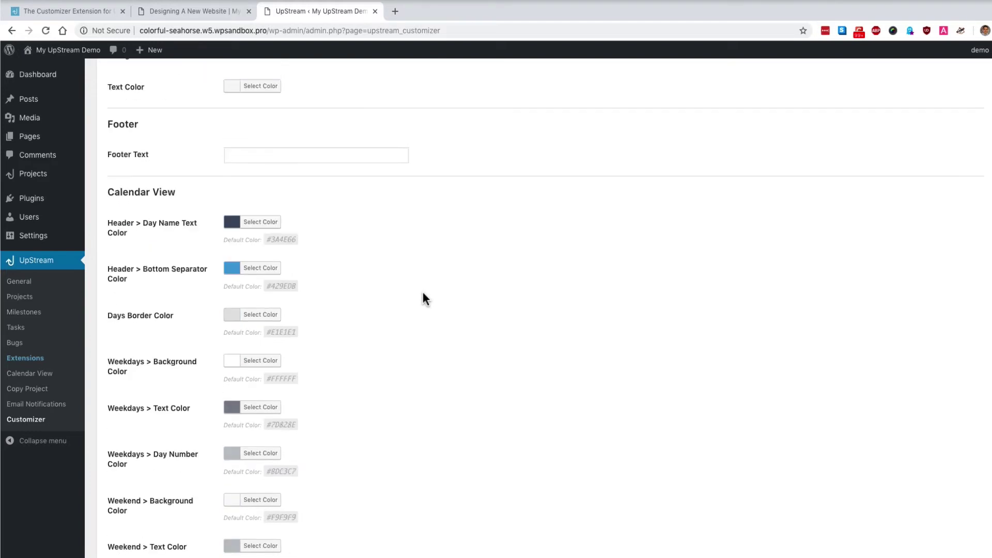
scroll(425, 299, down, 1)
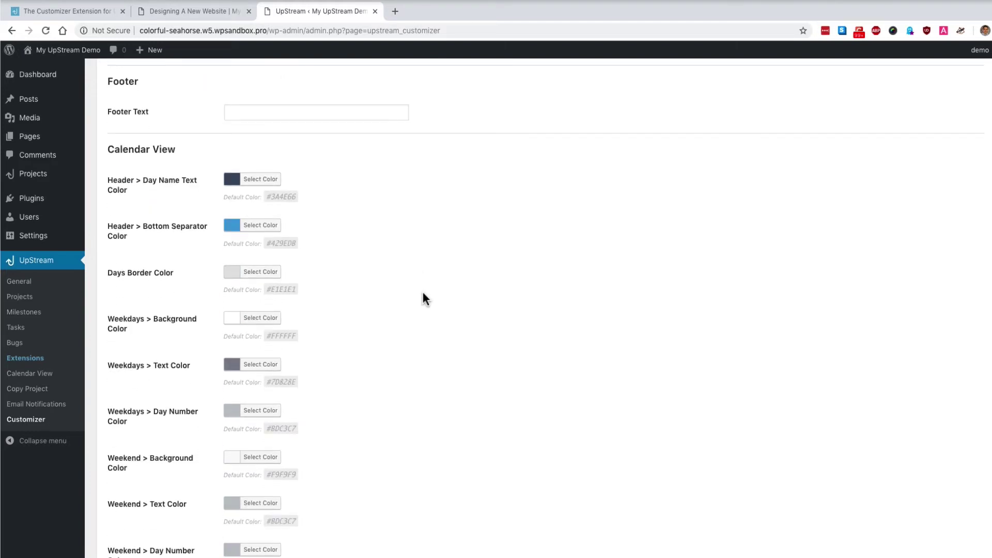
scroll(425, 299, down, 3)
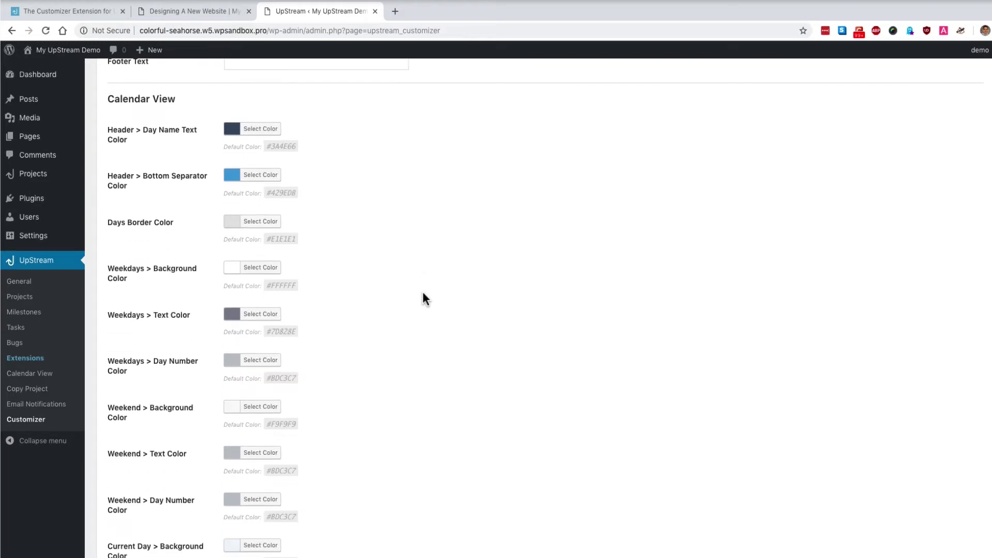
scroll(425, 299, down, 1)
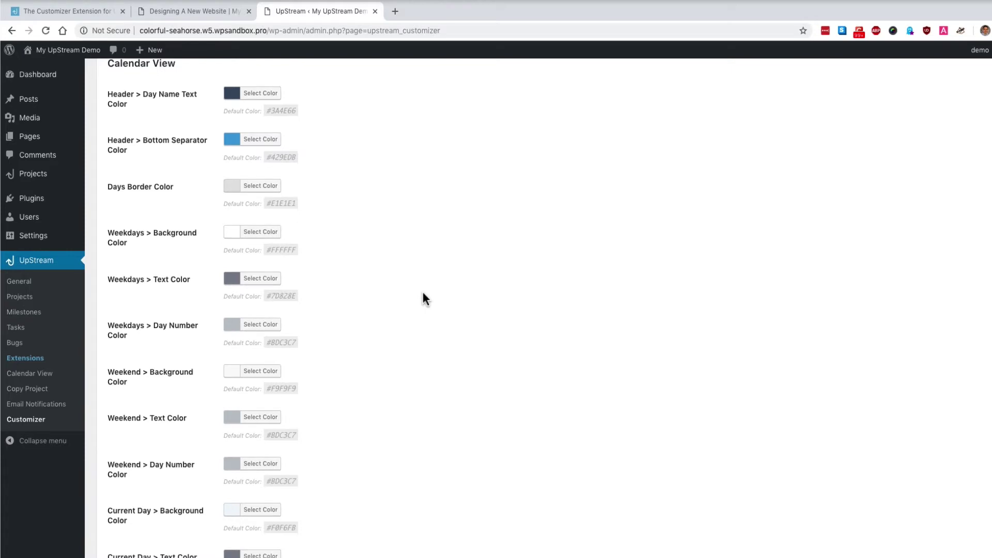
scroll(425, 299, down, 5)
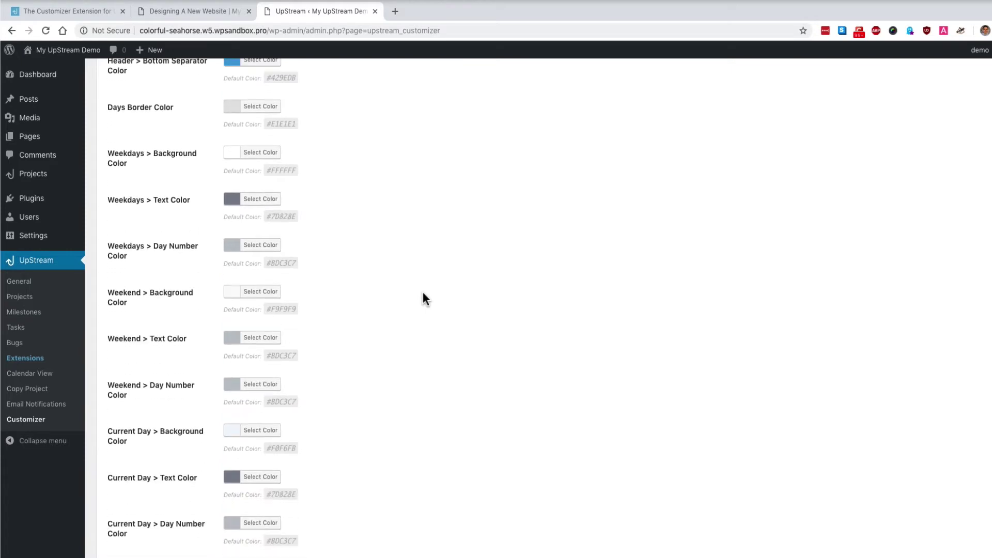
- Set the calendar Weekend Background colour to orange and save the Customizer settings
click(232, 292)
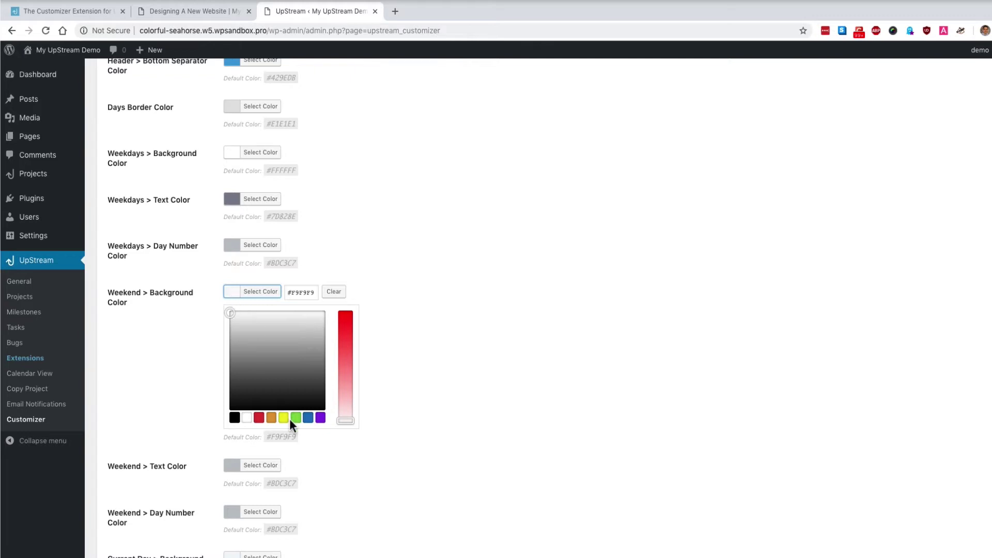
click(272, 418)
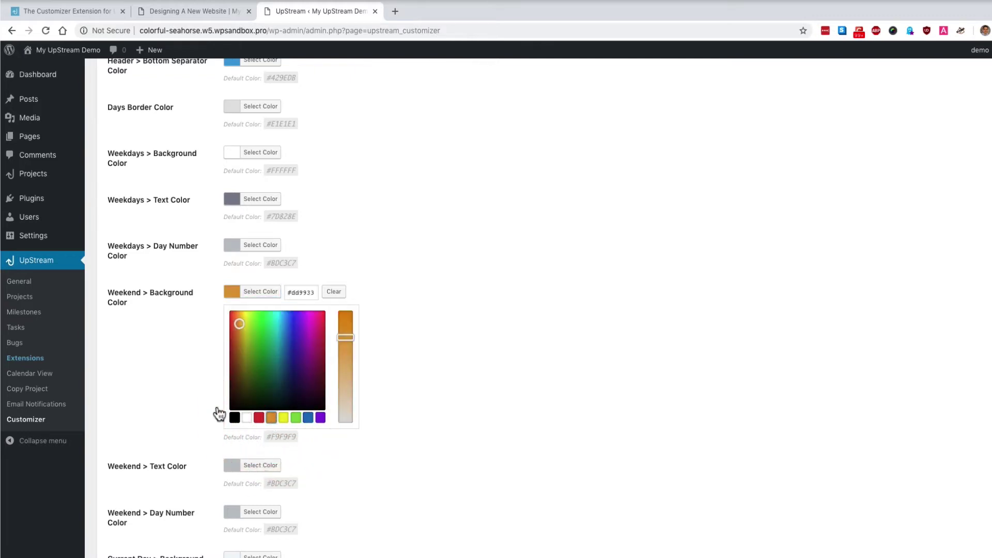
click(183, 386)
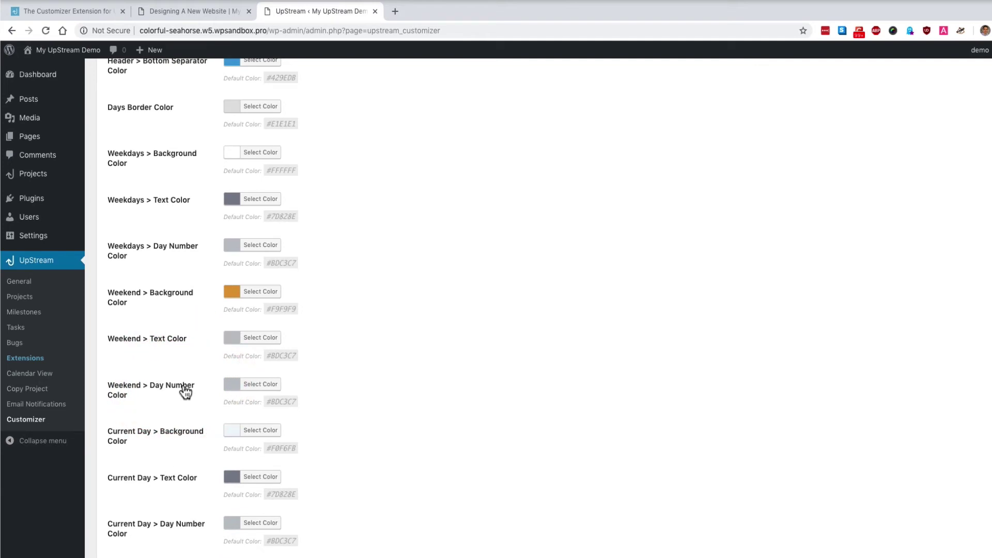
scroll(185, 392, down, 4)
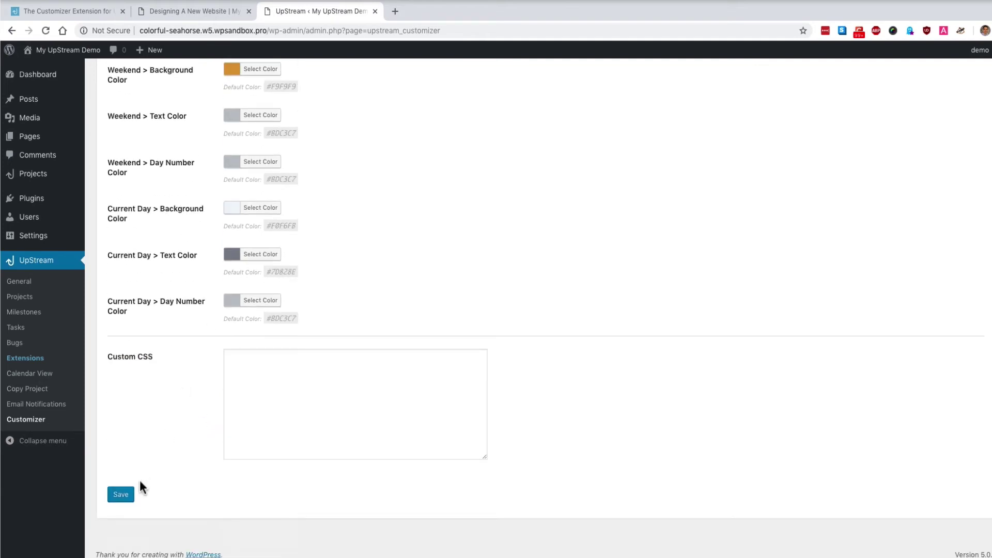
click(122, 494)
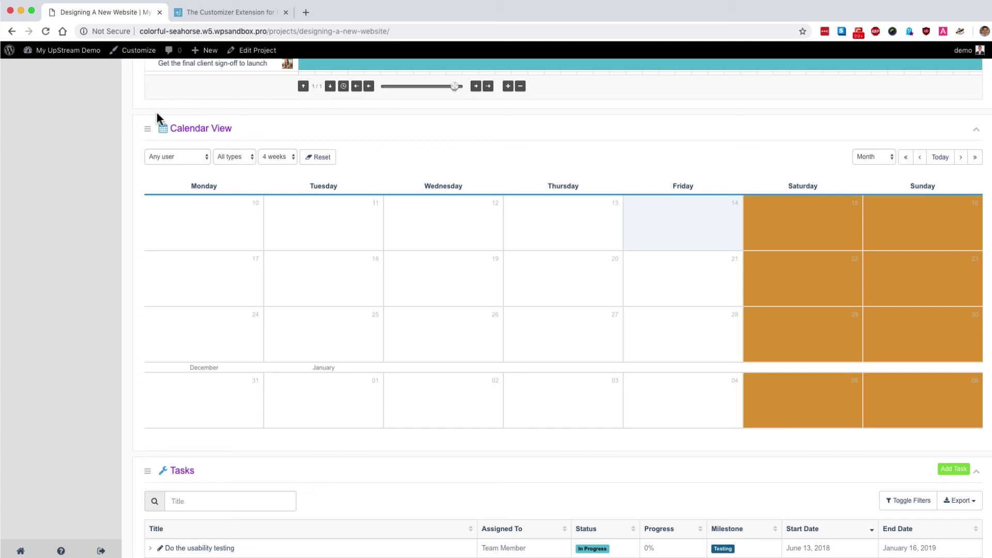
- Bring up The Customizer Extension product page on upstreamplugin.com
click(195, 15)
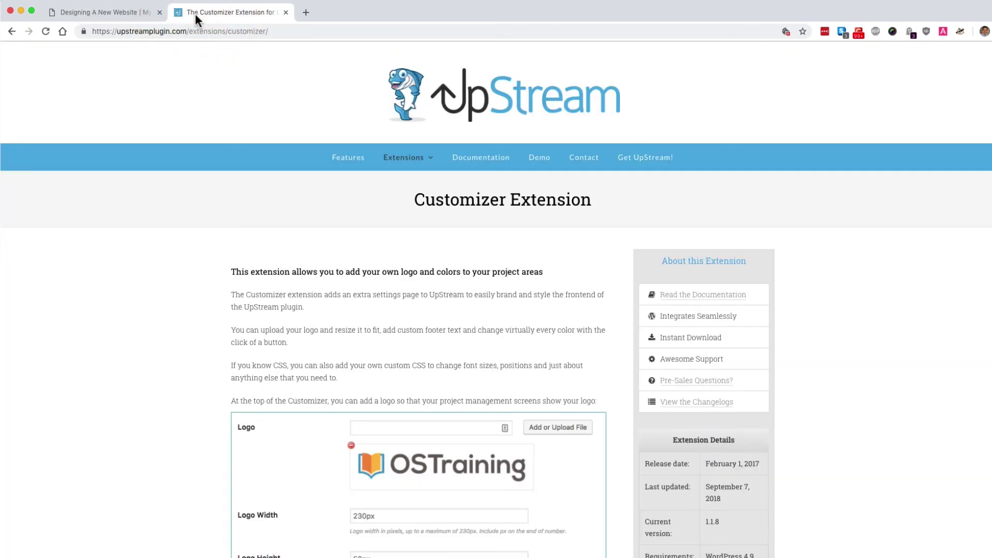